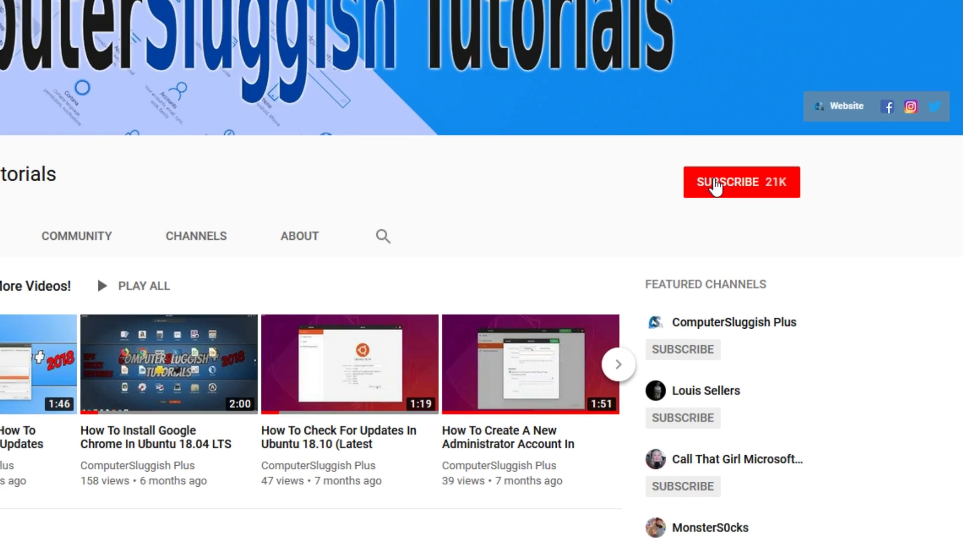
Step: Subscribe to the ComputerSluggish Tutorials channel and switch on its notification bell
left_click(752, 190)
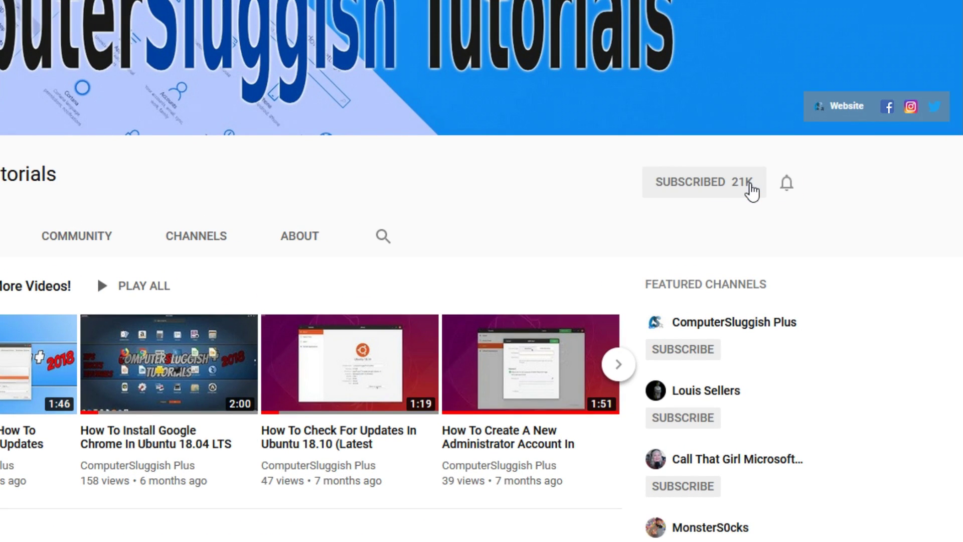
left_click(788, 189)
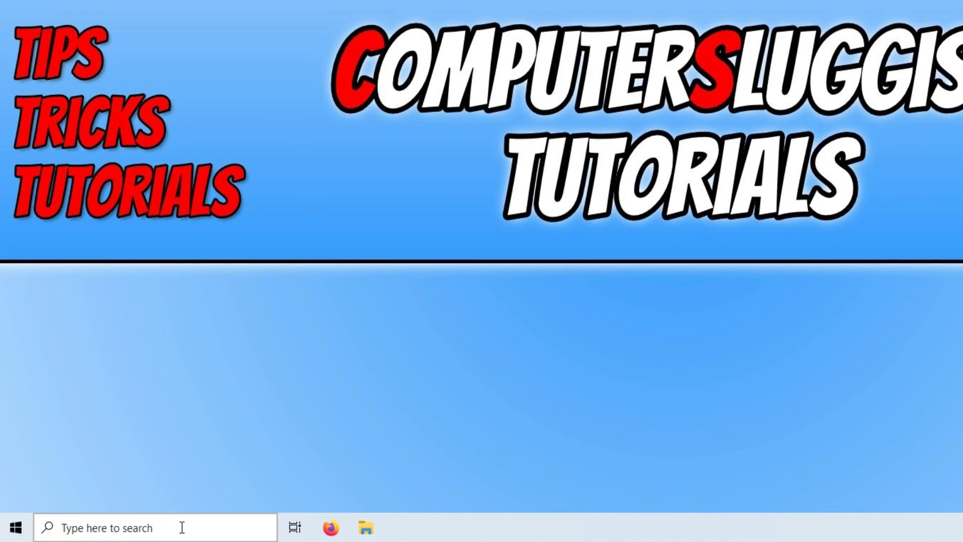
Step: Search 'upda' in Windows search and open the Check for updates settings page
left_click(160, 529)
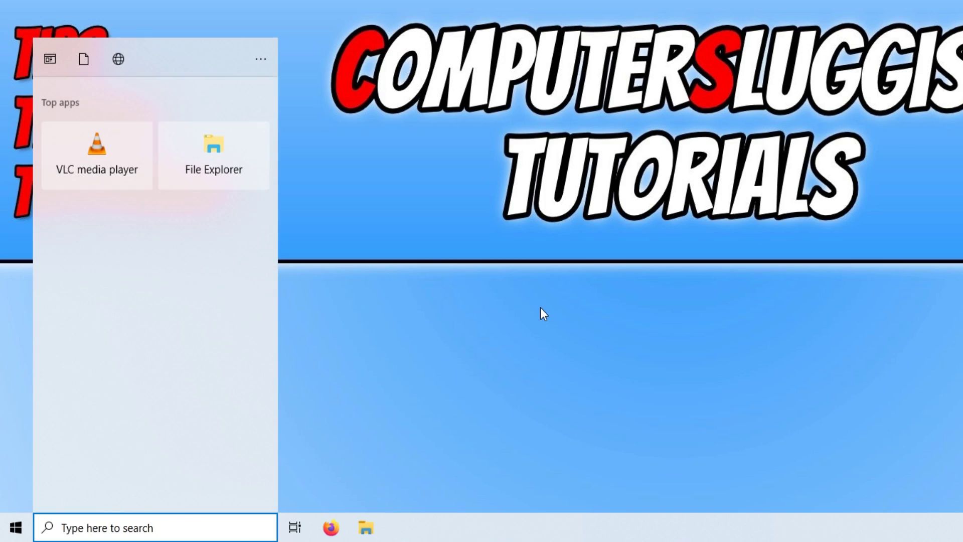
type("upda")
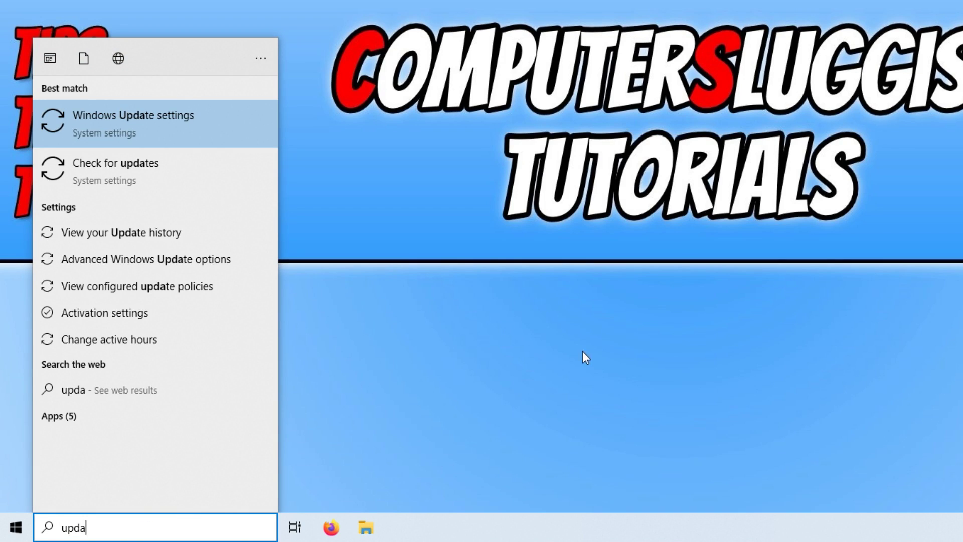
left_click(173, 173)
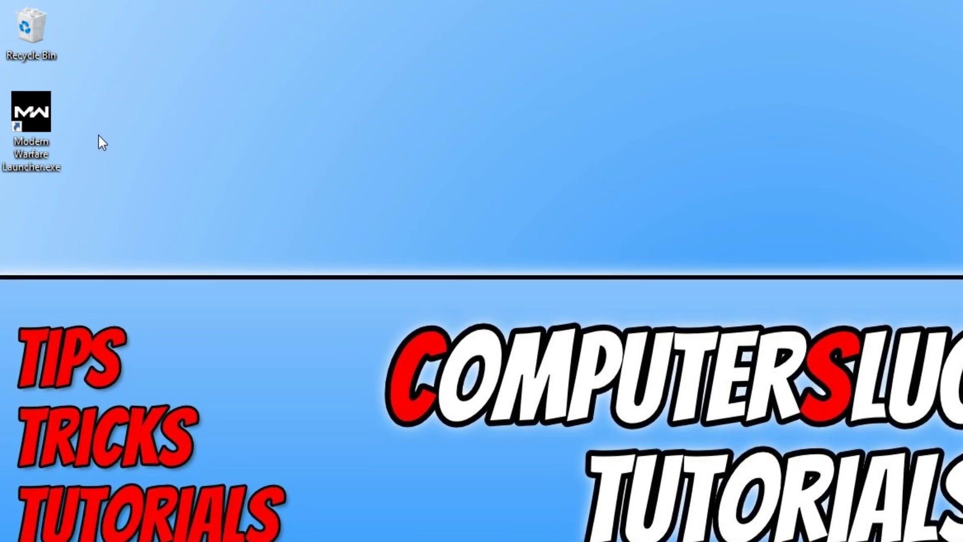
Step: Open the launcher shortcut's file location, the Call of Duty Modern Warfare folder on E:
right_click(19, 115)
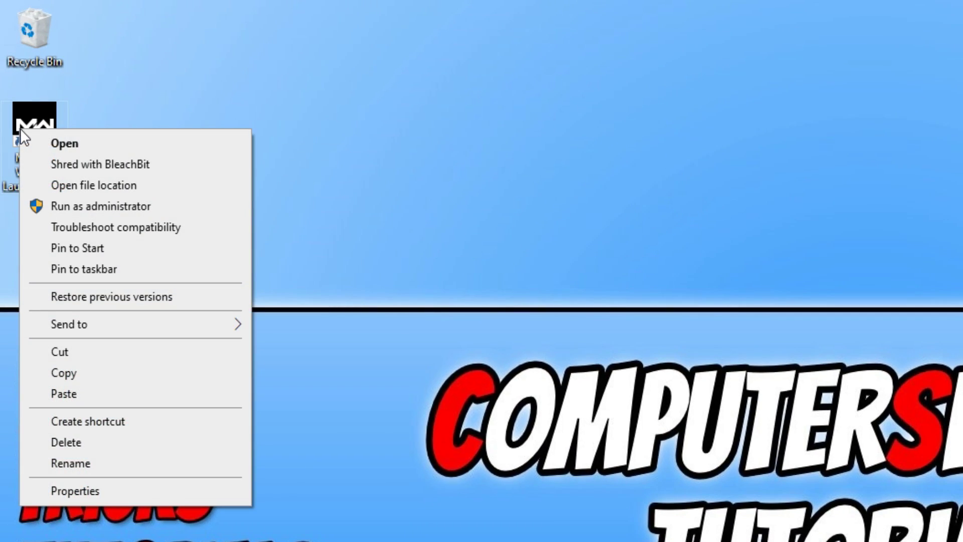
left_click(141, 186)
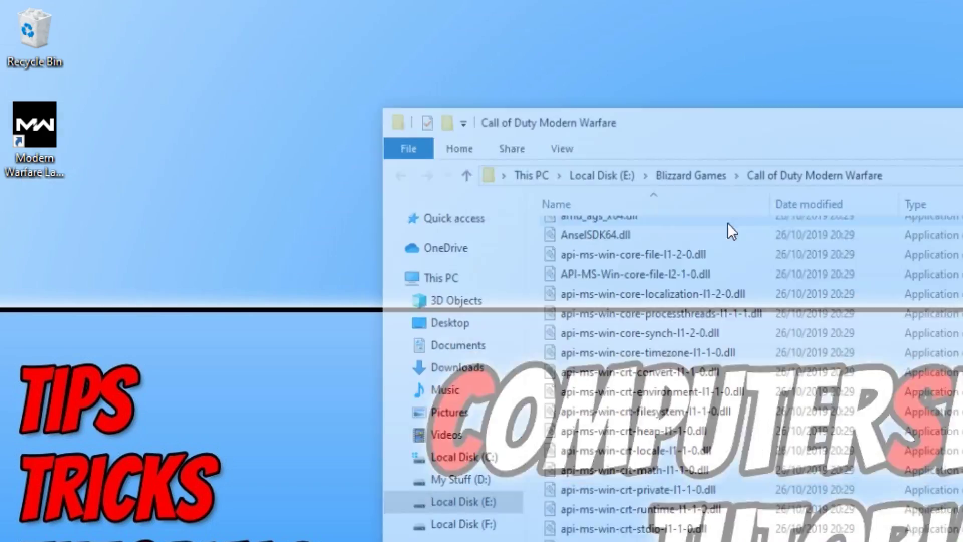
scroll(903, 346, "down", 1)
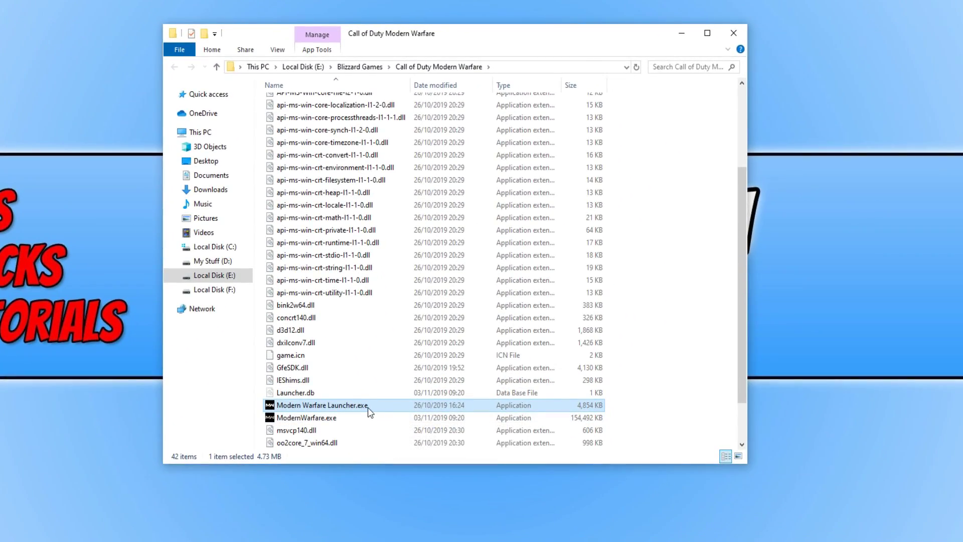
Step: Open the Properties dialog of Modern Warfare Launcher.exe and move it fully into view
right_click(370, 411)
left_click(395, 400)
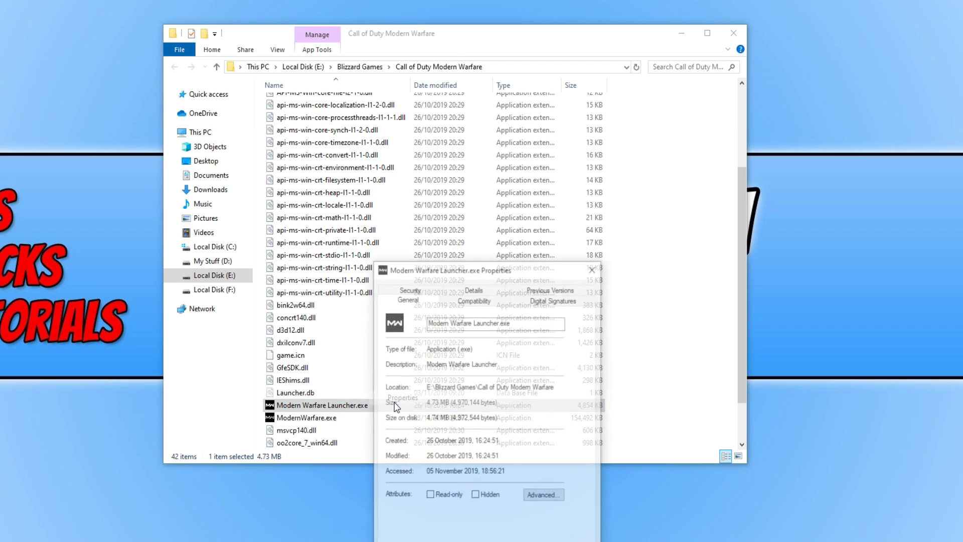
left_click_drag(475, 268, 535, 155)
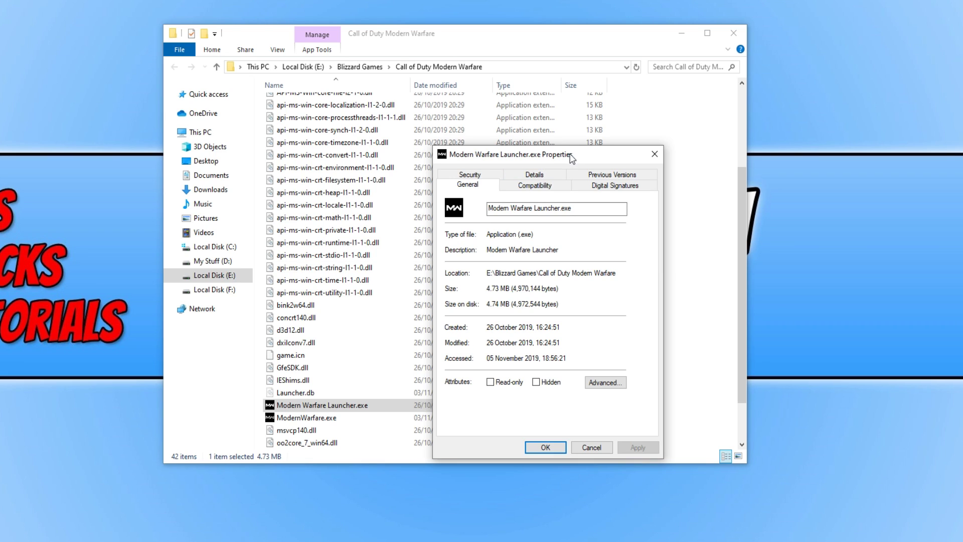
Step: Tick 'Run this program as an administrator' under Compatibility for the launcher, apply, and confirm
left_click(552, 190)
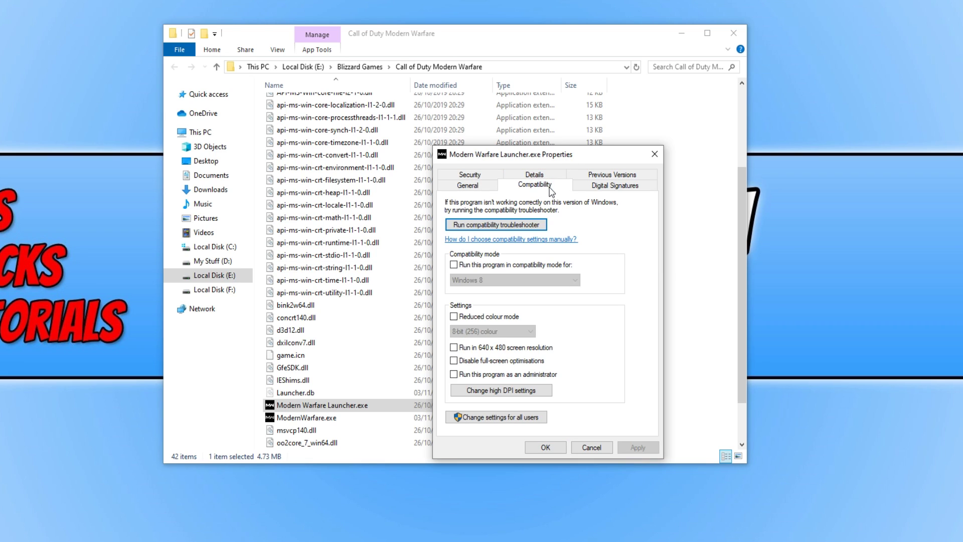
left_click(497, 380)
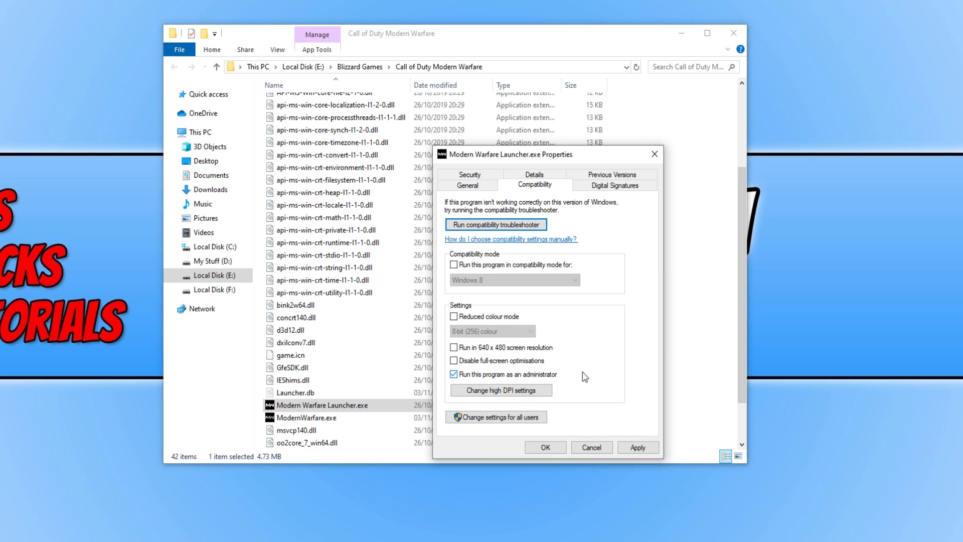
left_click(644, 447)
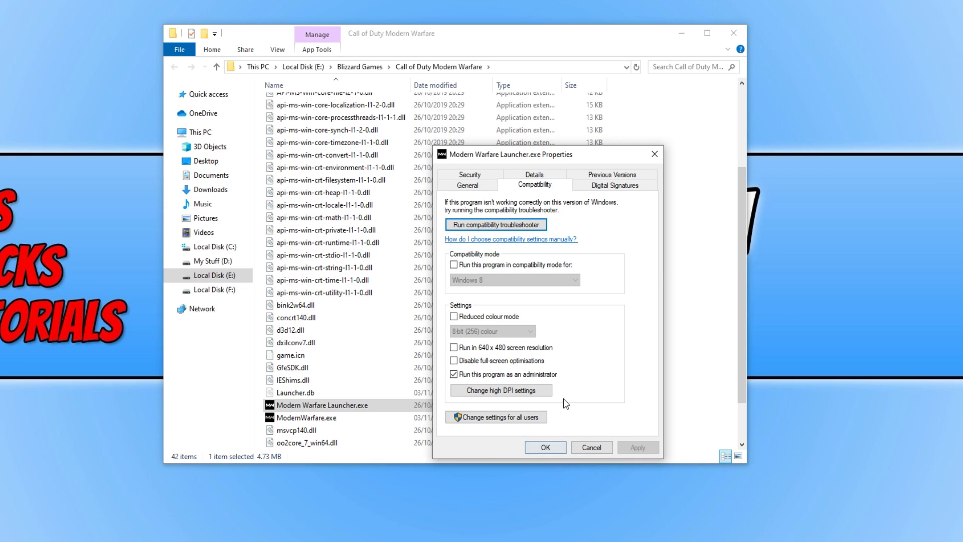
left_click(546, 447)
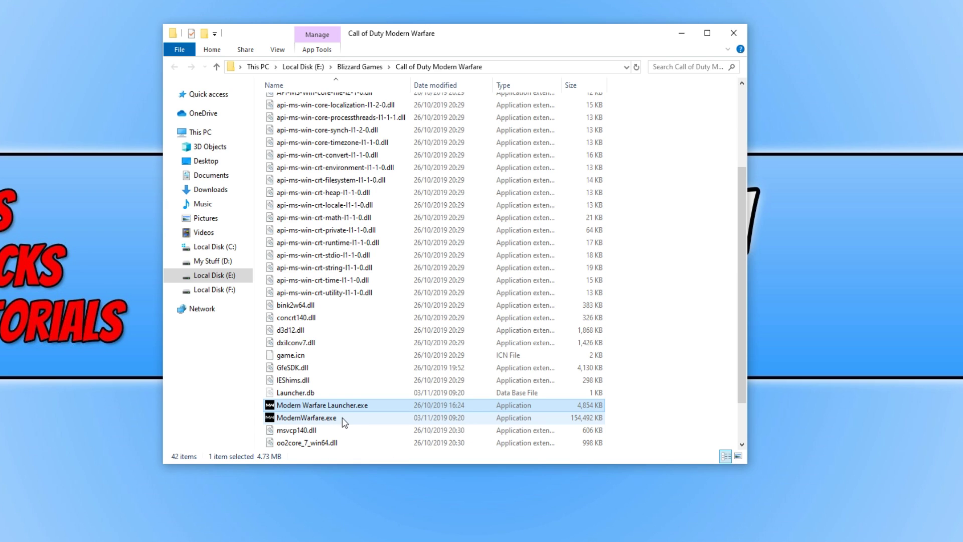
Step: Tick 'Run this program as an administrator' in ModernWarfare.exe's Compatibility settings, apply, and confirm
right_click(344, 422)
left_click(325, 419)
right_click(325, 419)
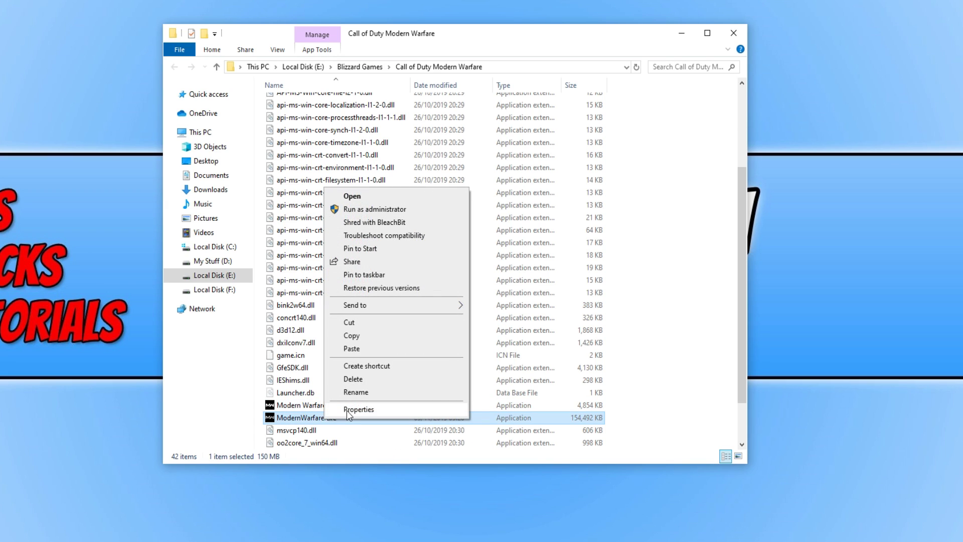
left_click(348, 411)
left_click(430, 298)
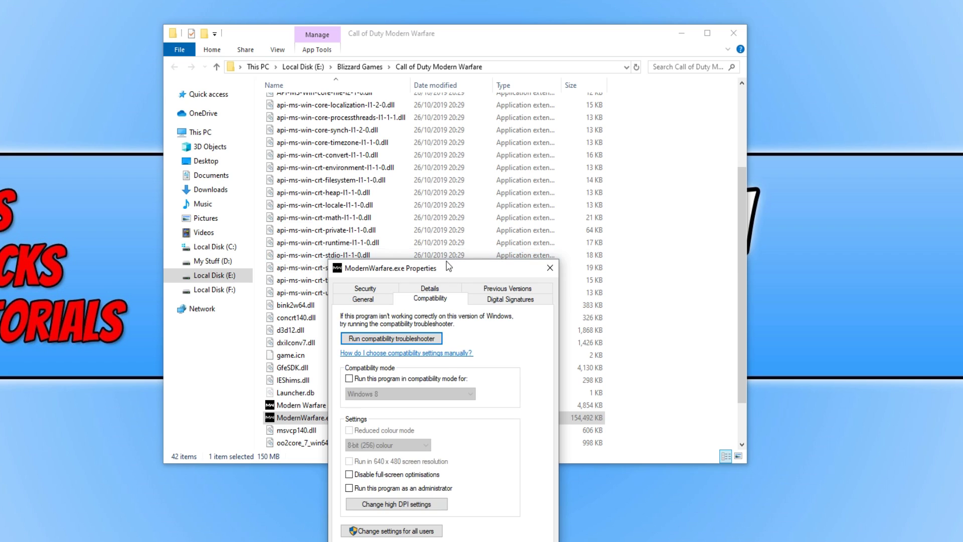
left_click_drag(449, 266, 458, 192)
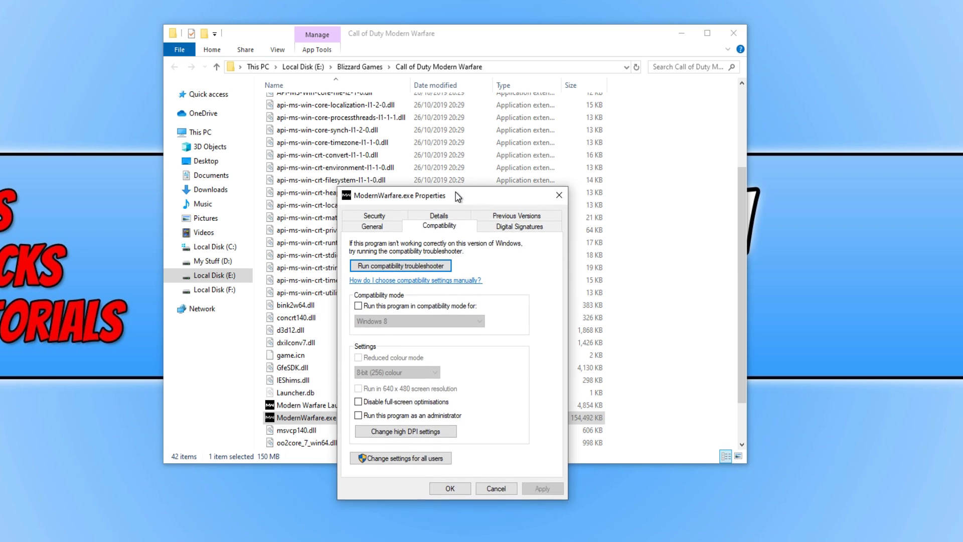
left_click(428, 413)
left_click(540, 485)
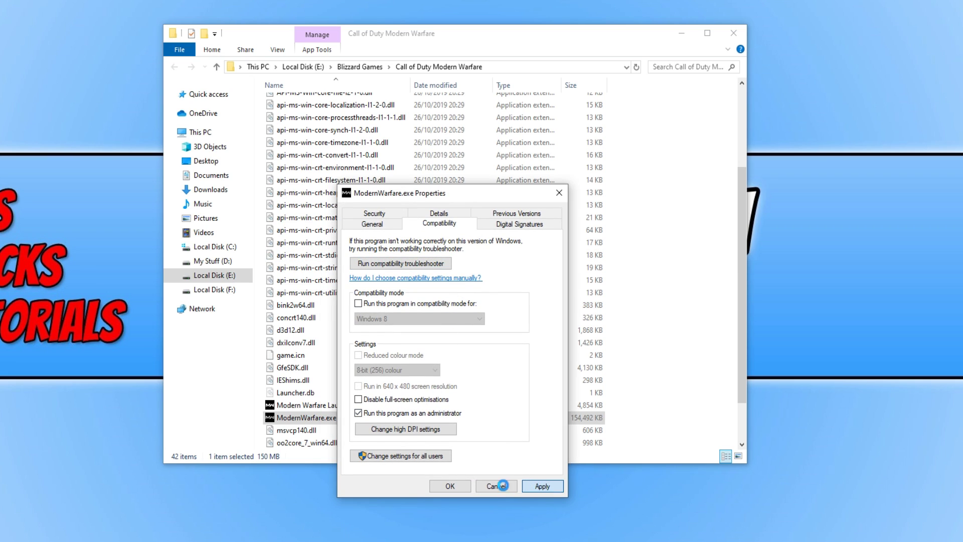
left_click(450, 486)
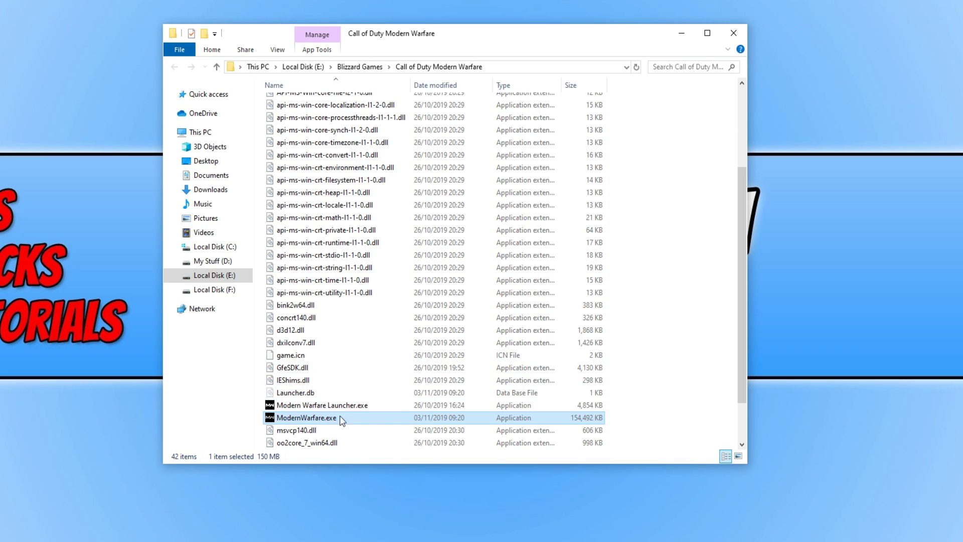
Step: Enable compatibility mode in ModernWarfare.exe's Properties and choose Windows 7 as the version
right_click(323, 421)
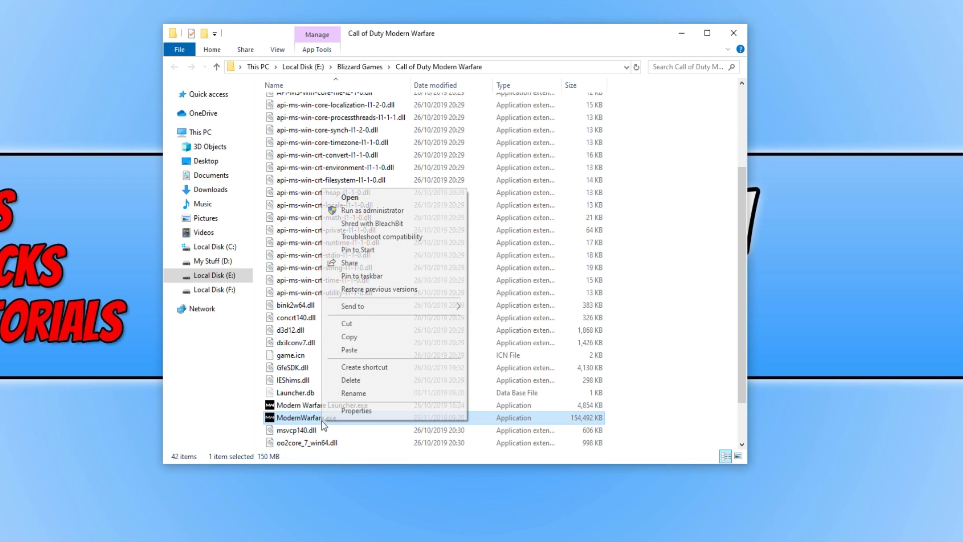
left_click(356, 411)
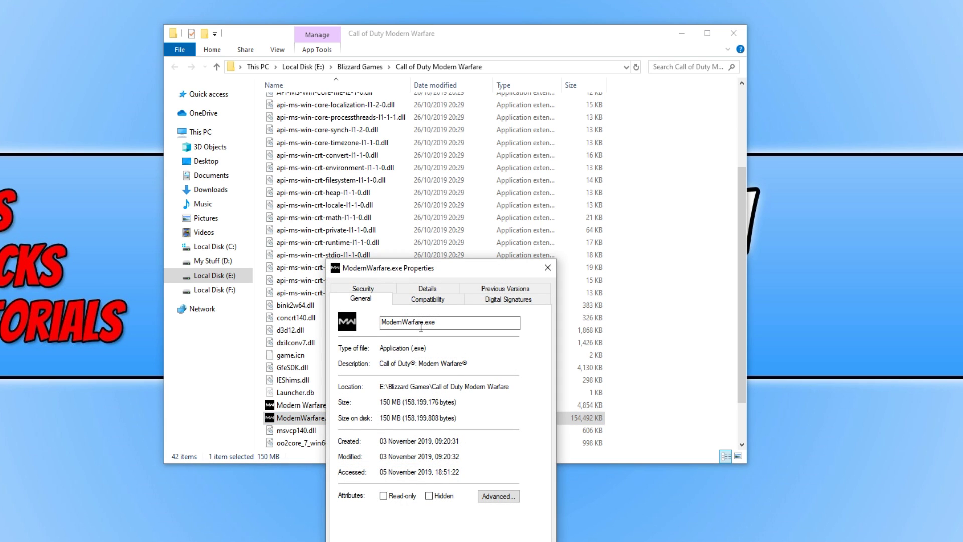
left_click(436, 300)
left_click_drag(447, 275, 437, 205)
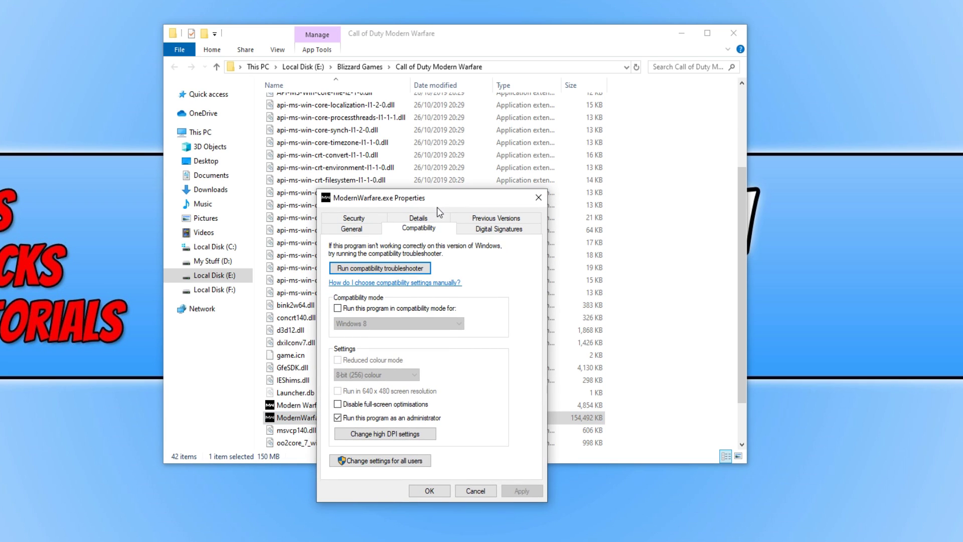
left_click(400, 309)
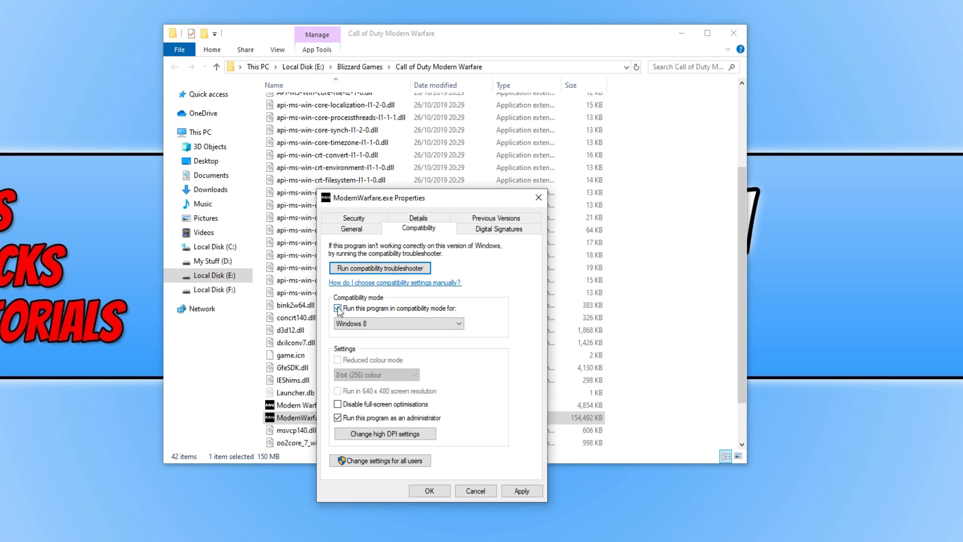
left_click(405, 324)
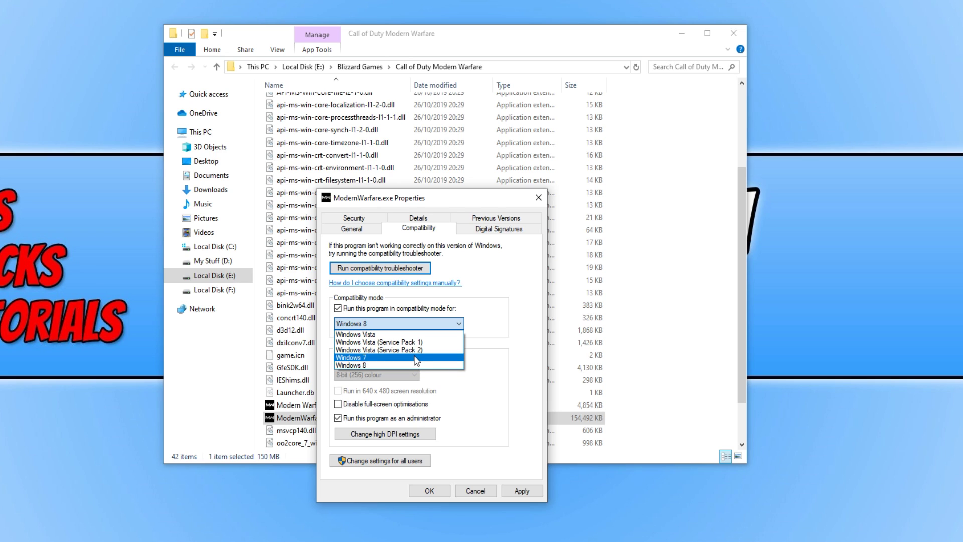
left_click(486, 361)
left_click_drag(455, 197, 480, 171)
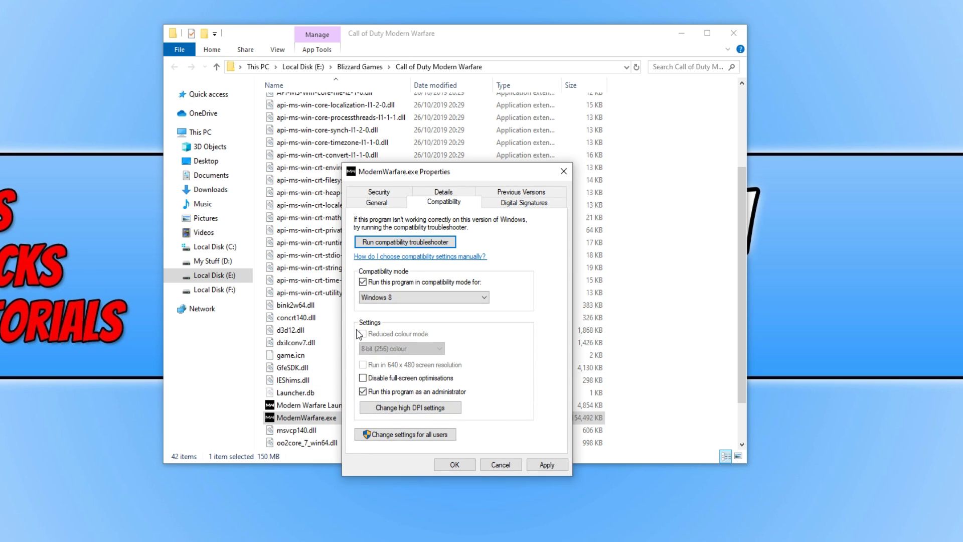
left_click(406, 301)
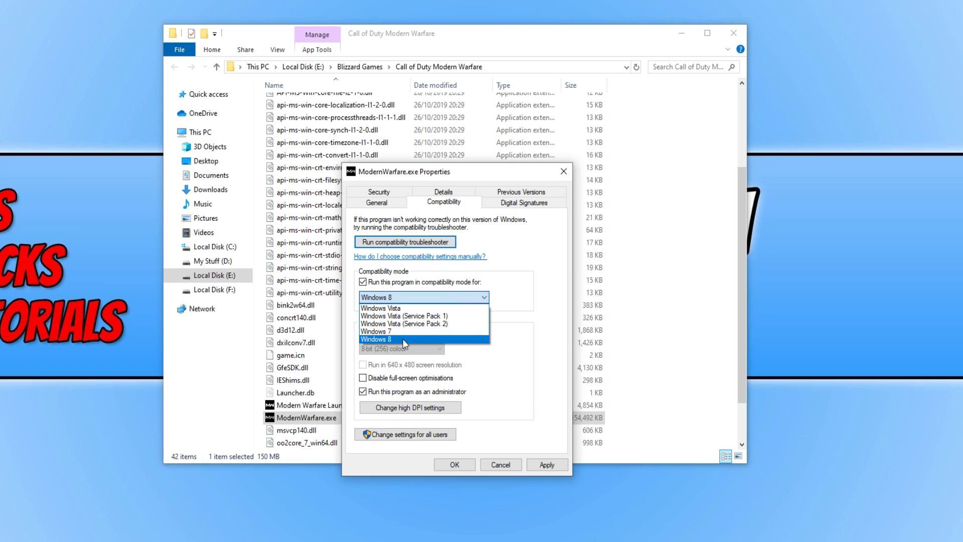
left_click(382, 338)
Step: Confirm ModernWarfare.exe's settings, then apply Windows 7 compatibility mode to Modern Warfare Launcher.exe
left_click(455, 465)
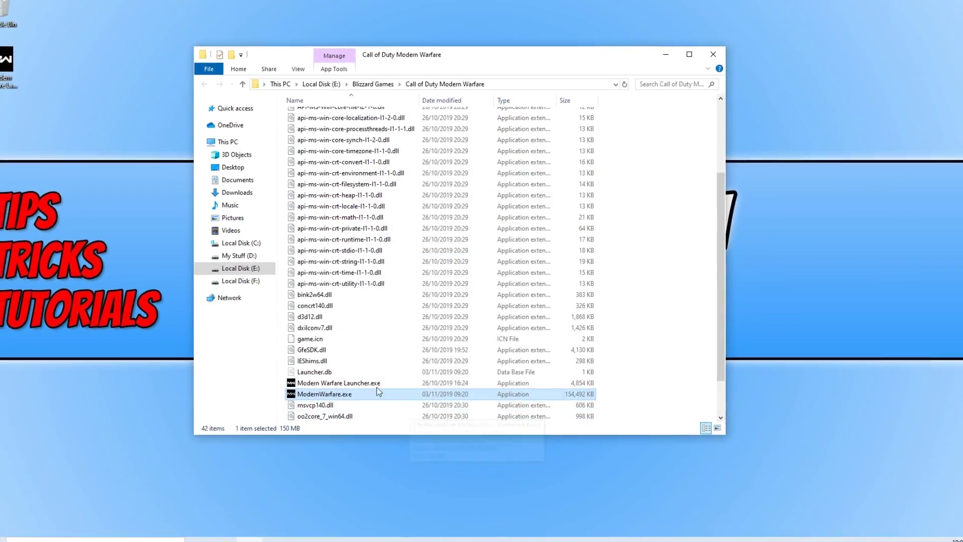
right_click(377, 380)
left_click(390, 371)
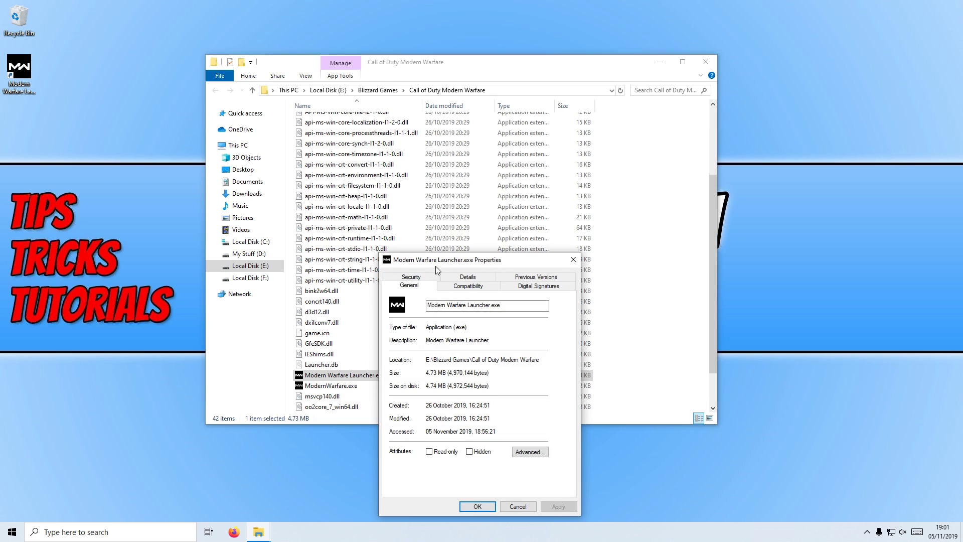
left_click(460, 291)
left_click(397, 353)
left_click(450, 365)
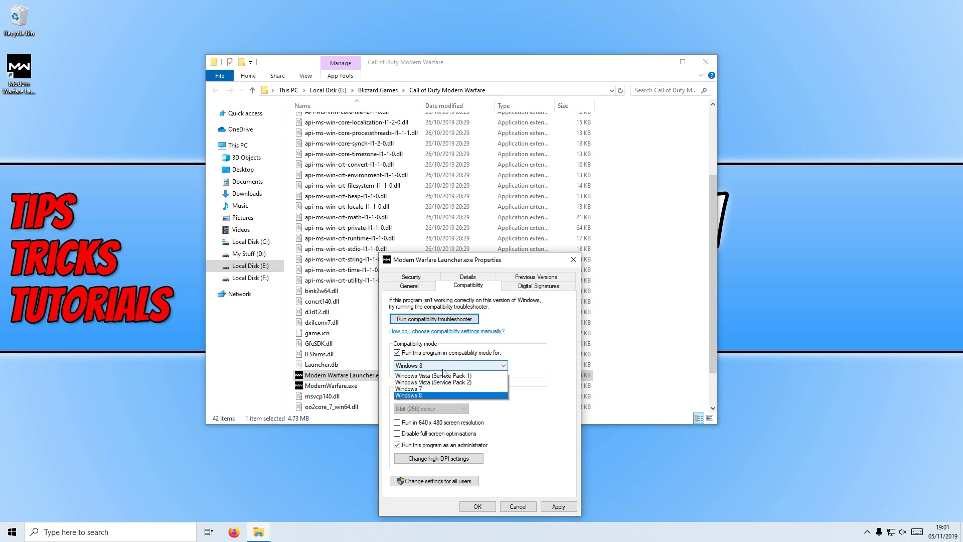
left_click(409, 421)
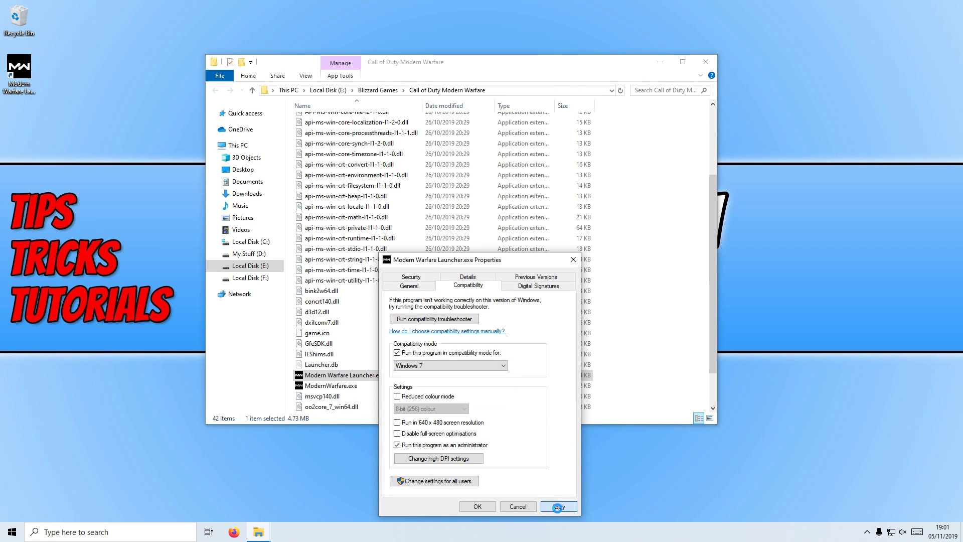
left_click(558, 507)
left_click(477, 507)
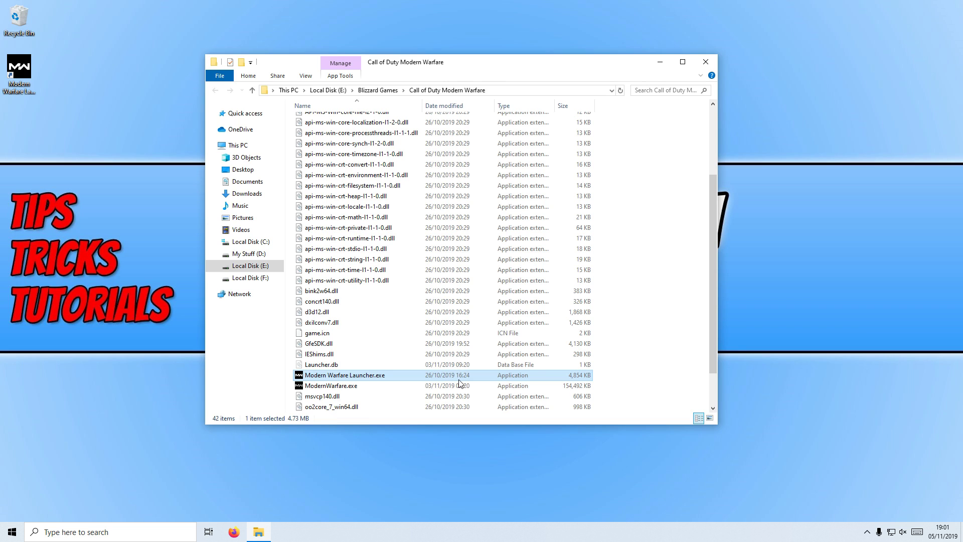
Step: Deselect the files and minimise the game folder window
left_click(892, 150)
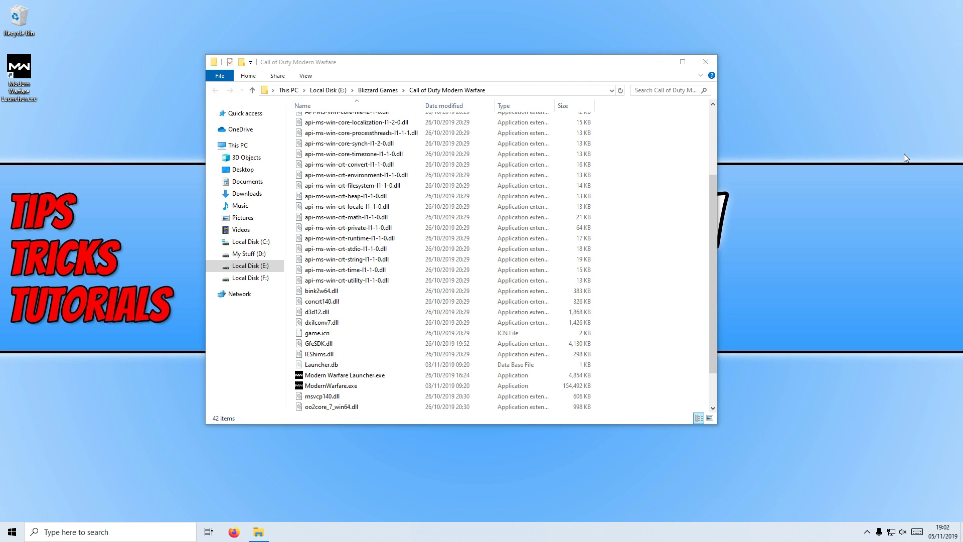
left_click(661, 62)
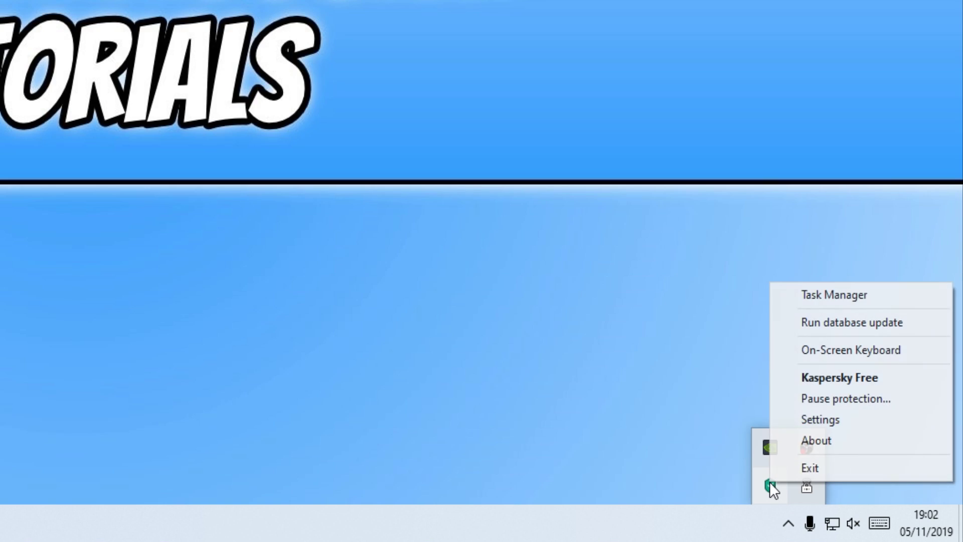
Step: Pause Kaspersky Free's antivirus protection from its tray menu
left_click(868, 397)
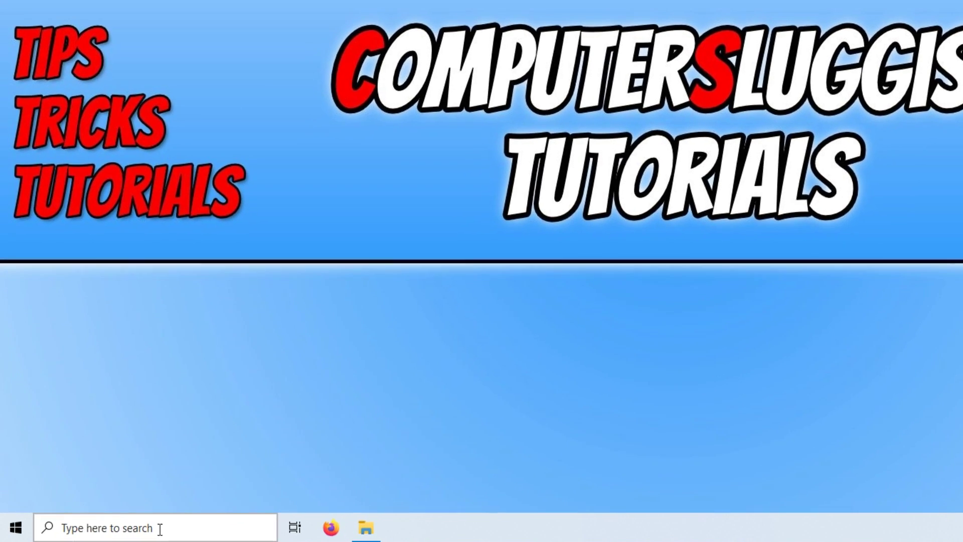
Step: Search 'firewall' and open Windows Defender Firewall
left_click(131, 530)
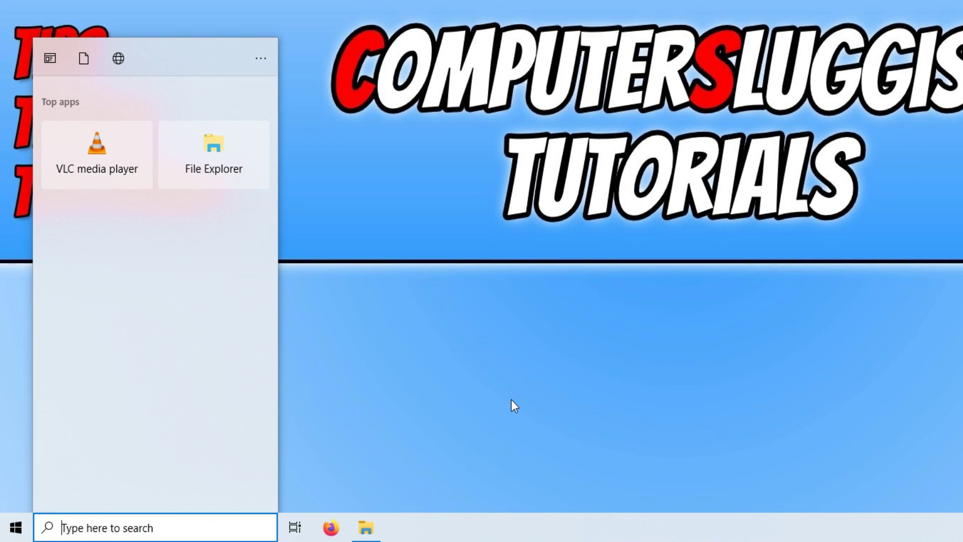
type("firewall")
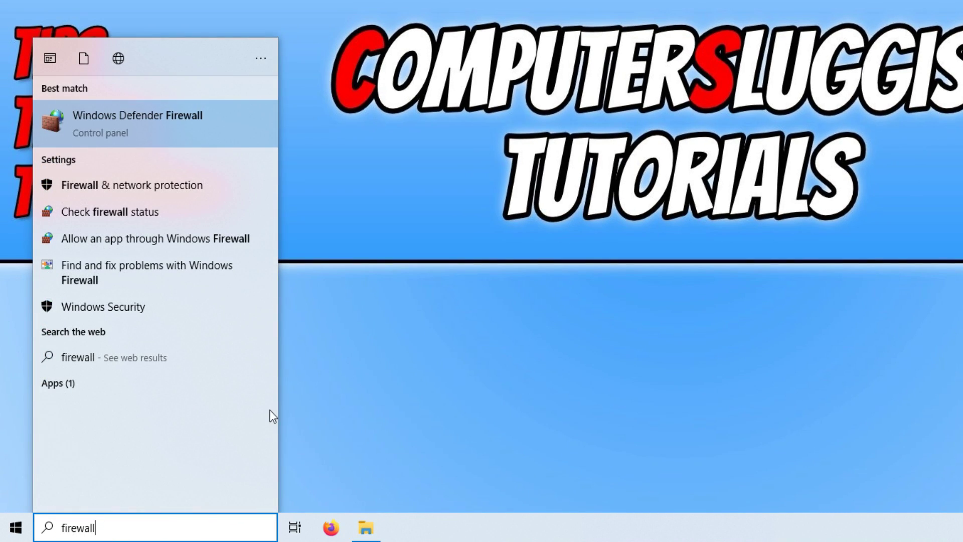
left_click(210, 125)
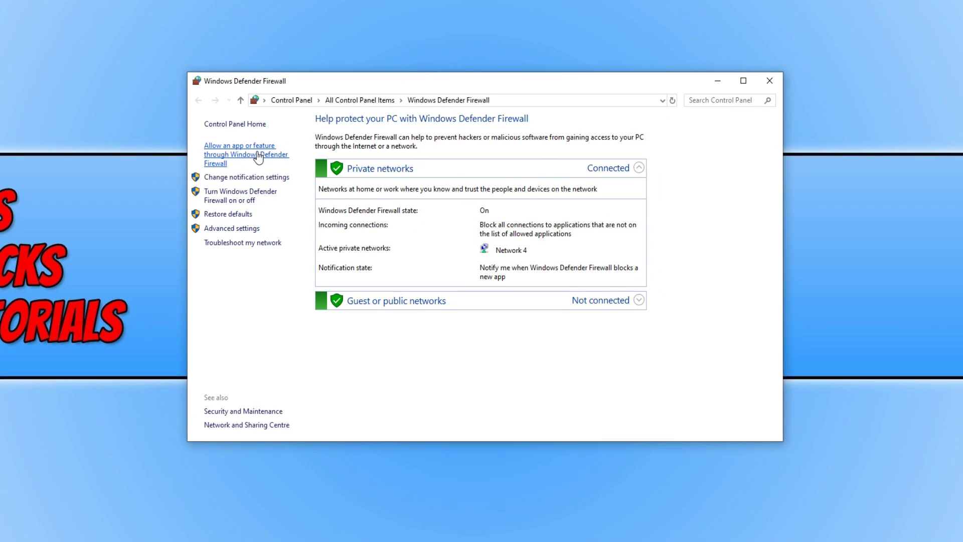
Step: Open the allowed apps list and select the first Call of Duty: Modern Warfare entry
left_click(257, 155)
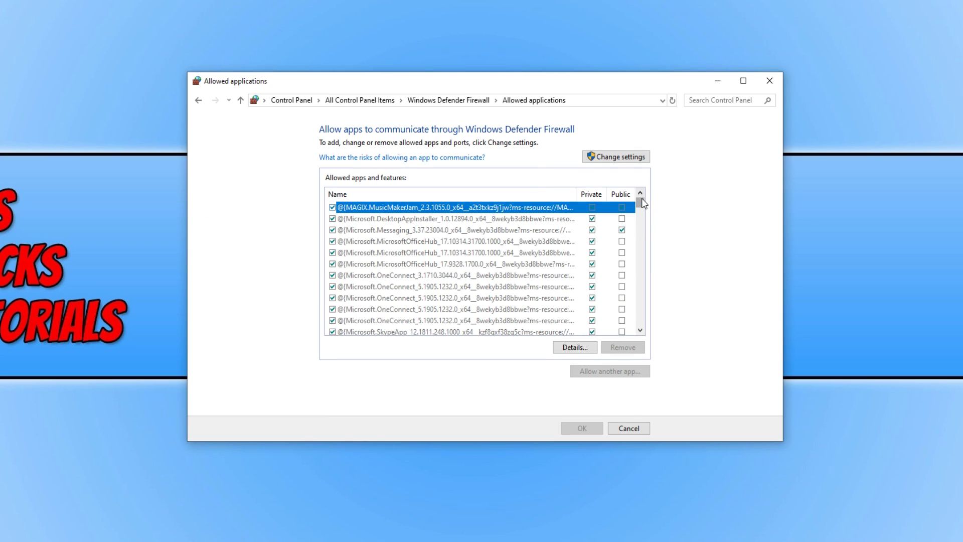
left_click_drag(640, 201, 607, 236)
left_click(497, 219)
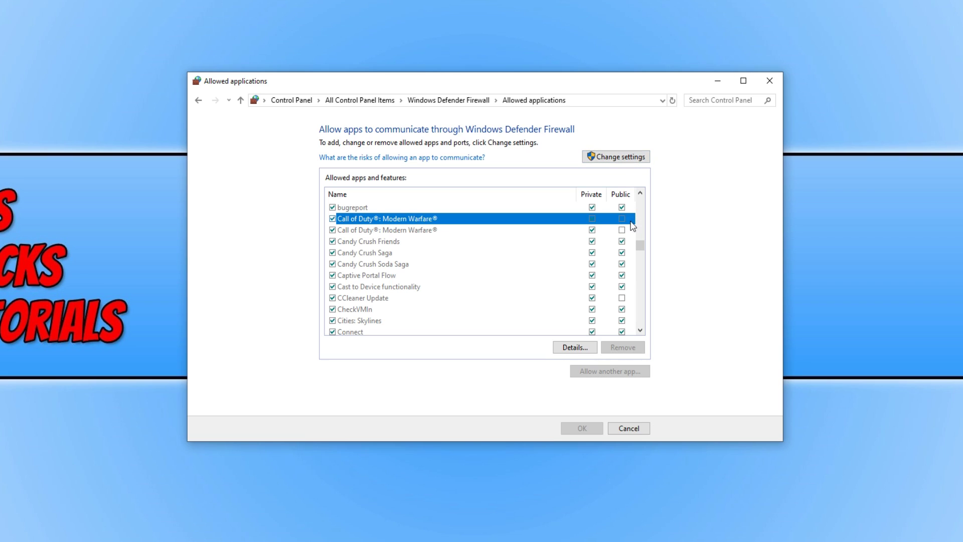
Step: Unlock the allowed apps list and tick the Private and Public boxes for both Call of Duty: Modern Warfare entries
left_click(639, 158)
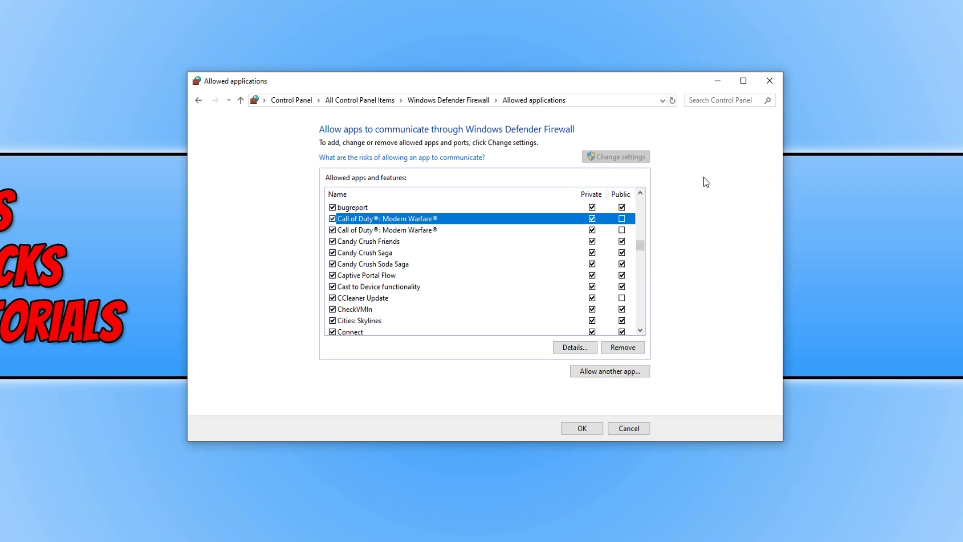
left_click(592, 219)
left_click(621, 218)
left_click(622, 230)
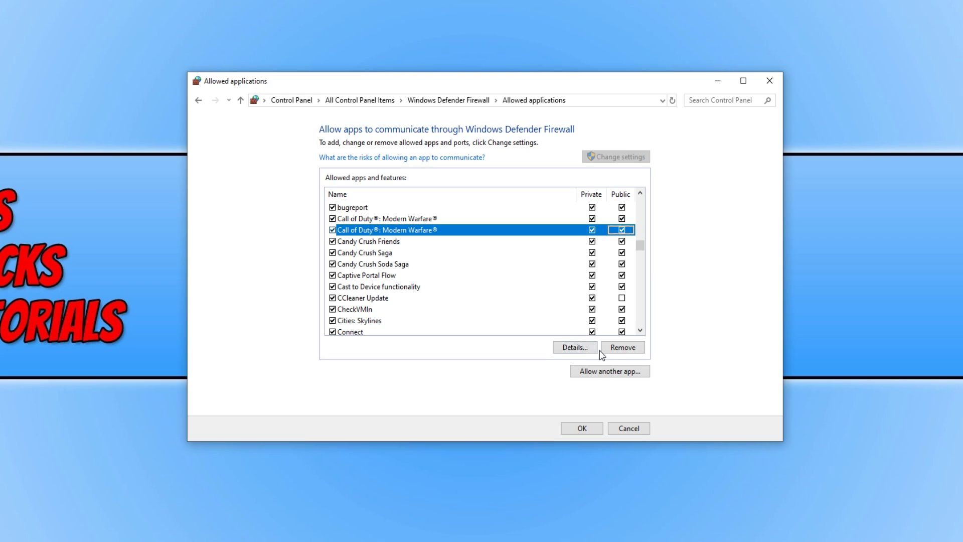
Step: Cancel out of Allow another app and save the firewall changes with OK
left_click(623, 376)
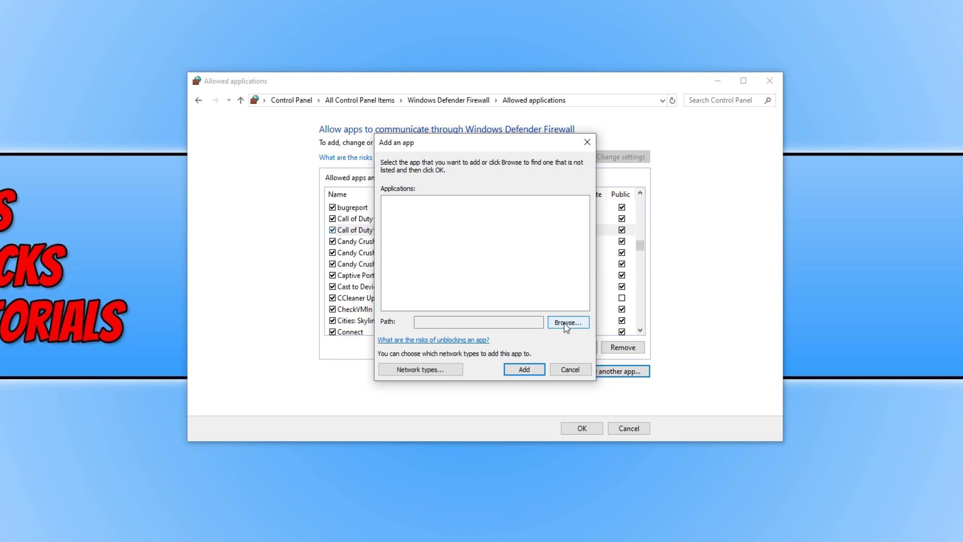
left_click(570, 368)
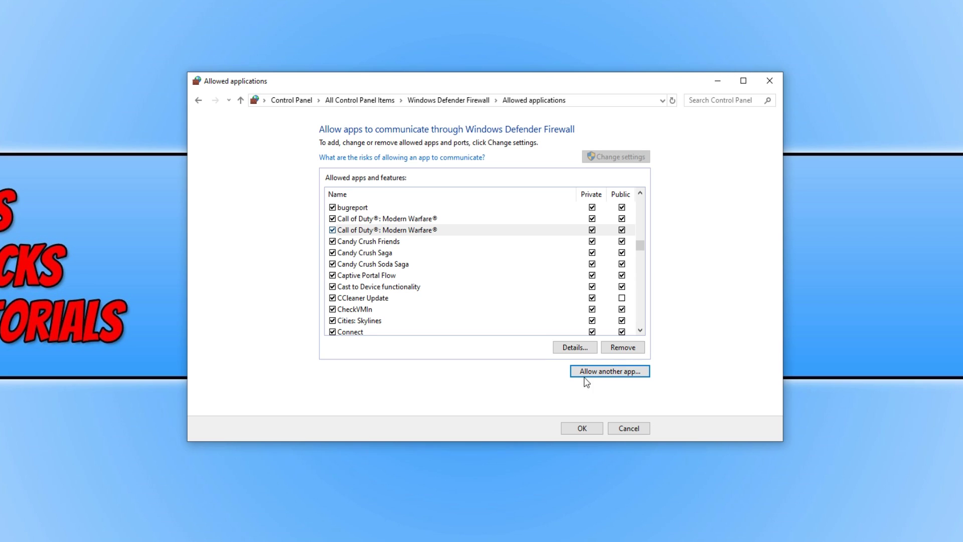
left_click(583, 428)
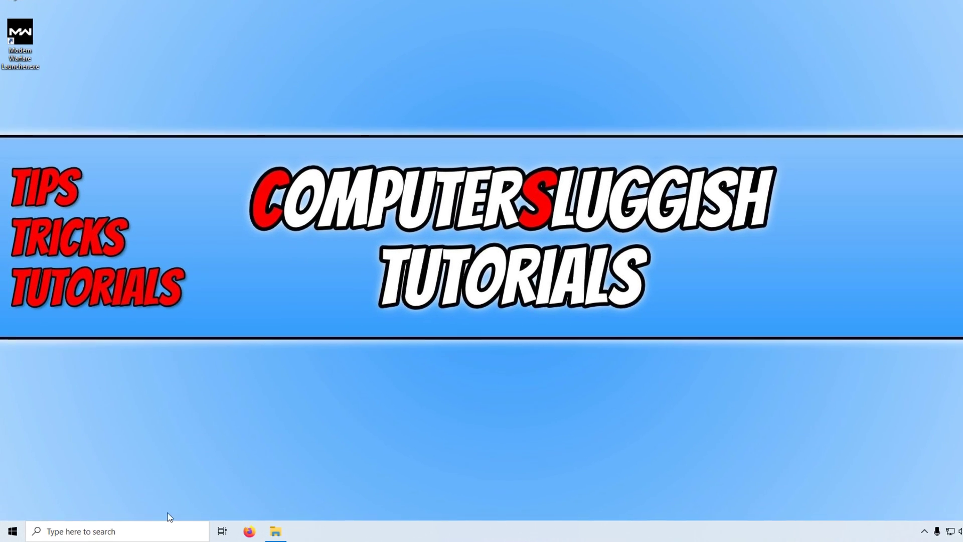
Step: Launch System Configuration via 'msco' search, choose Normal startup on the General tab, and apply
left_click(141, 538)
type("msc")
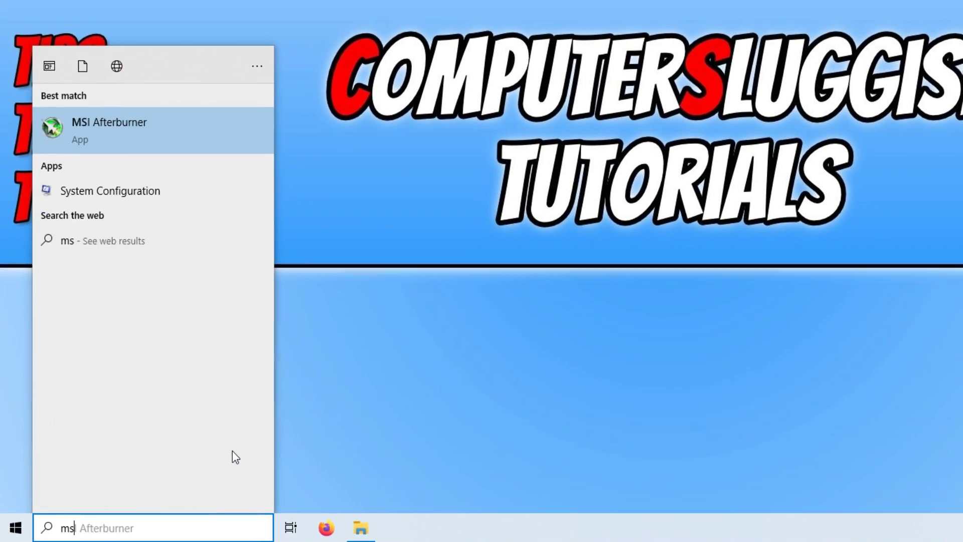
type("o")
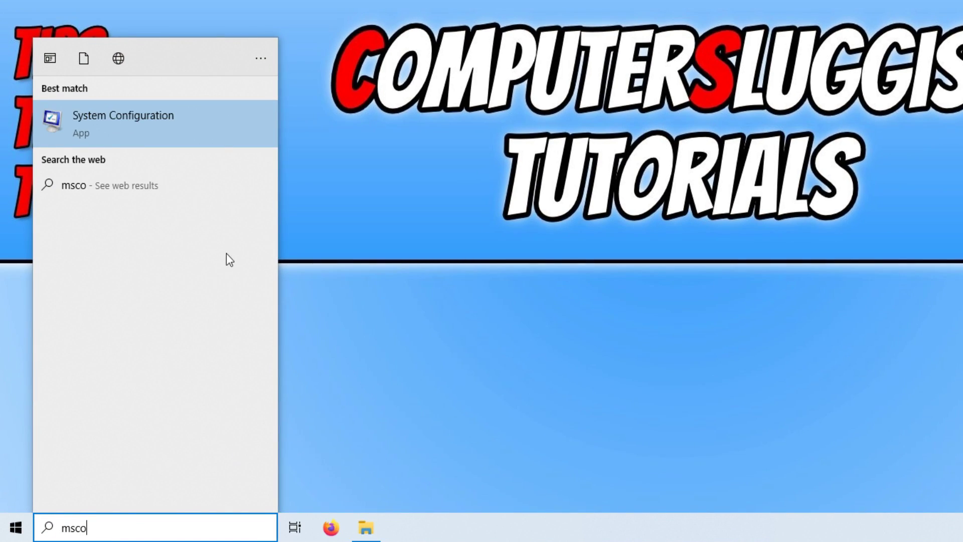
left_click(182, 135)
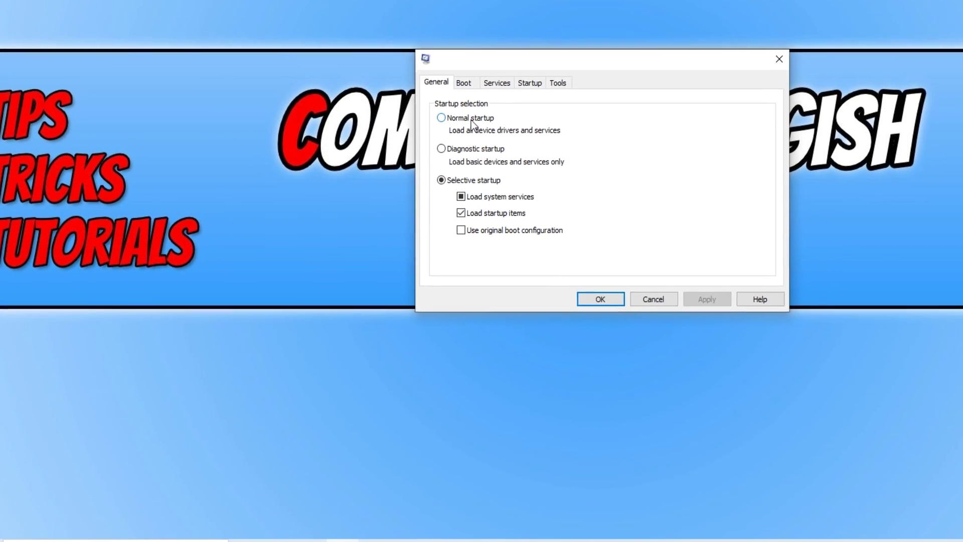
left_click(399, 182)
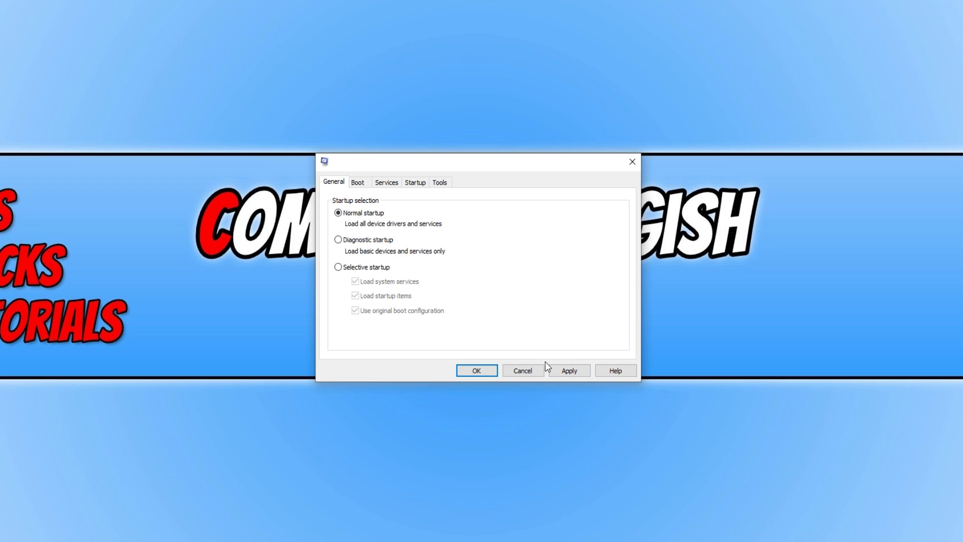
left_click(580, 372)
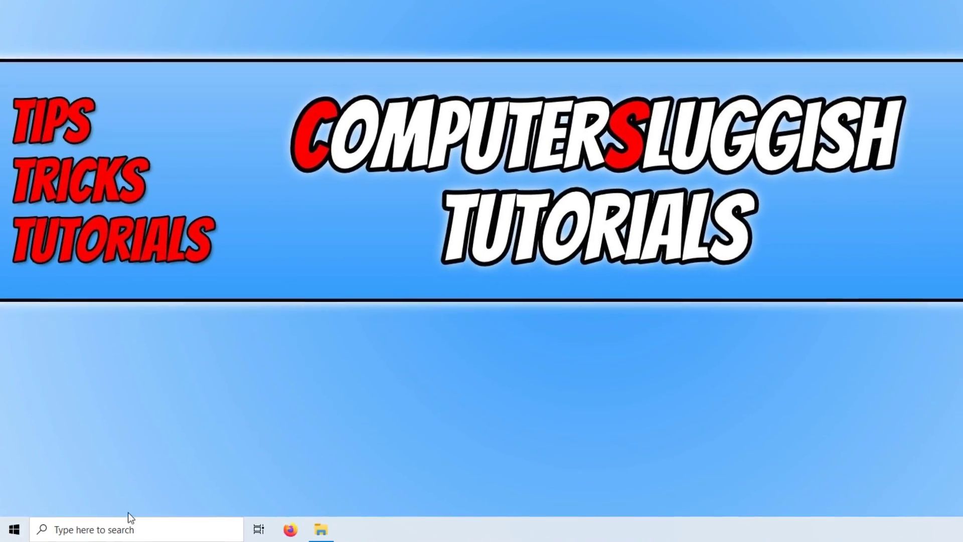
Step: In Task Manager, go to explorer.exe in Details and confirm its priority stays at Normal
right_click(13, 531)
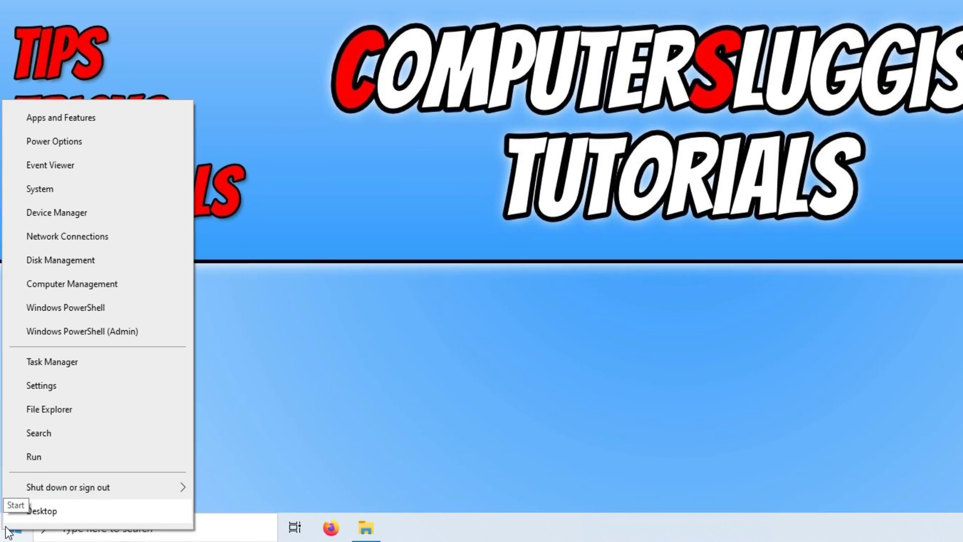
left_click(102, 362)
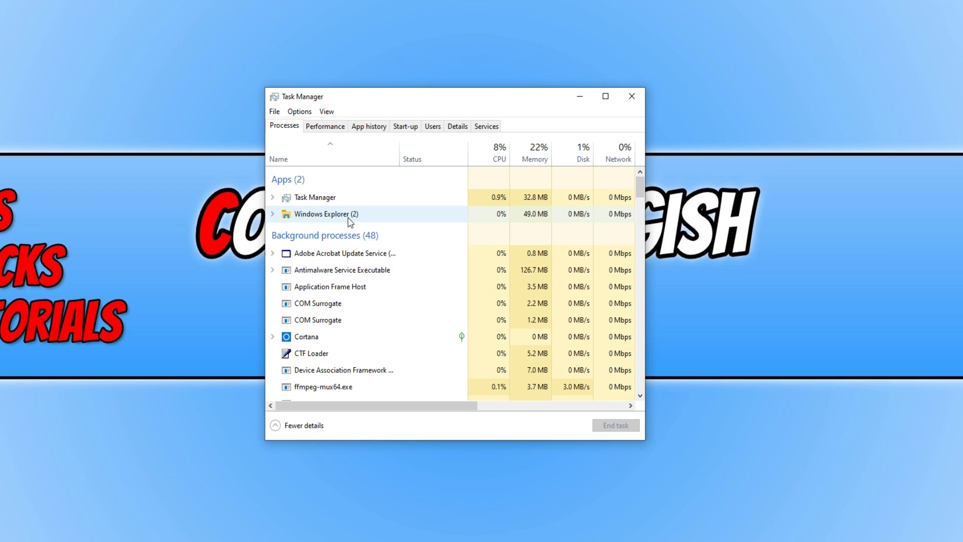
right_click(347, 216)
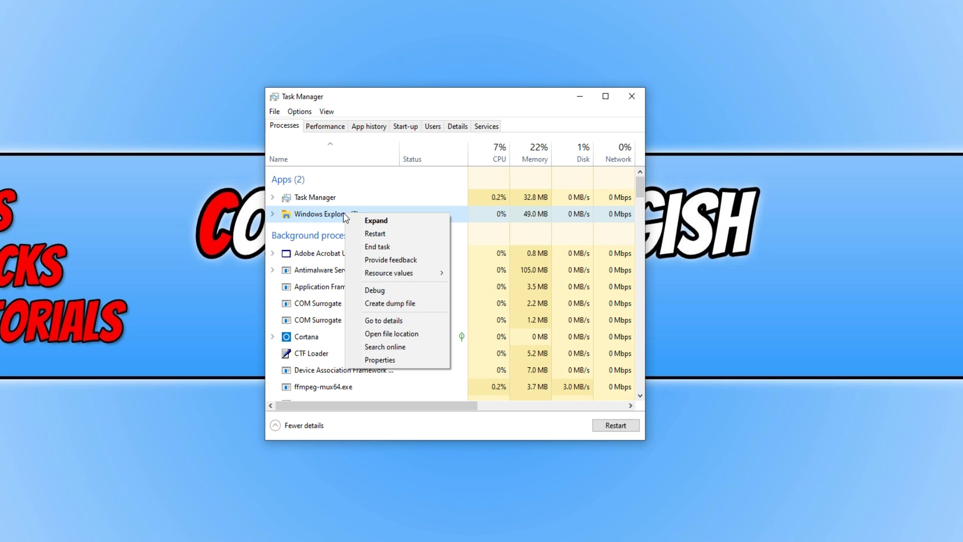
left_click(405, 320)
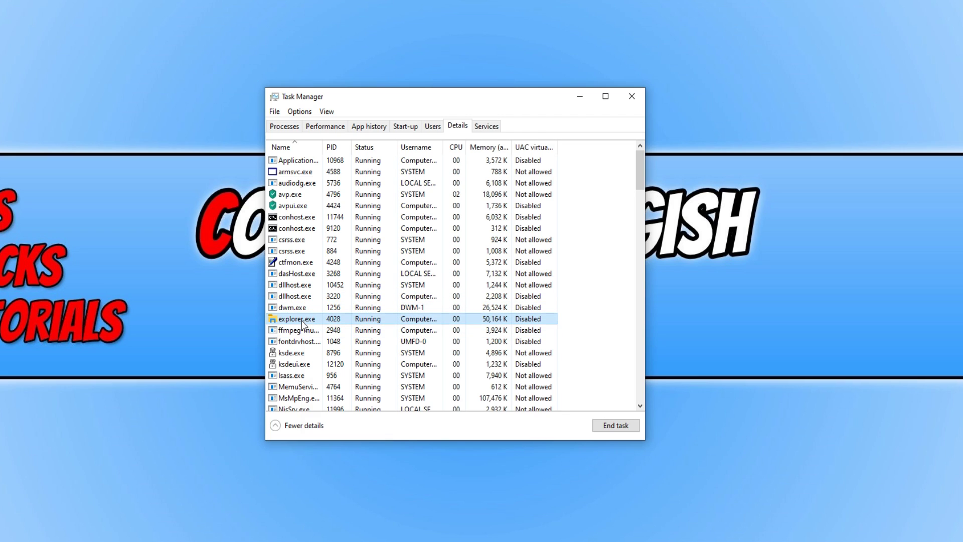
right_click(302, 320)
mouse_move(335, 374)
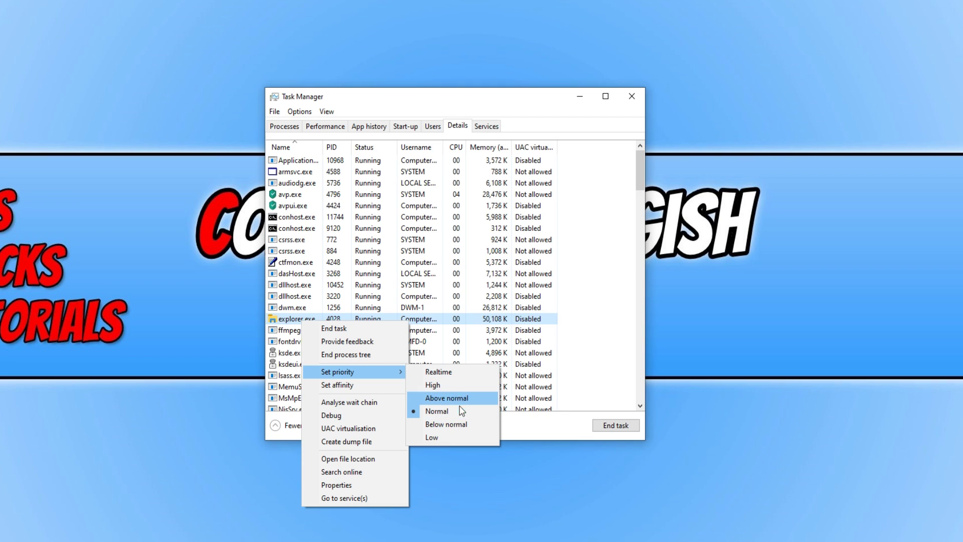
left_click(522, 103)
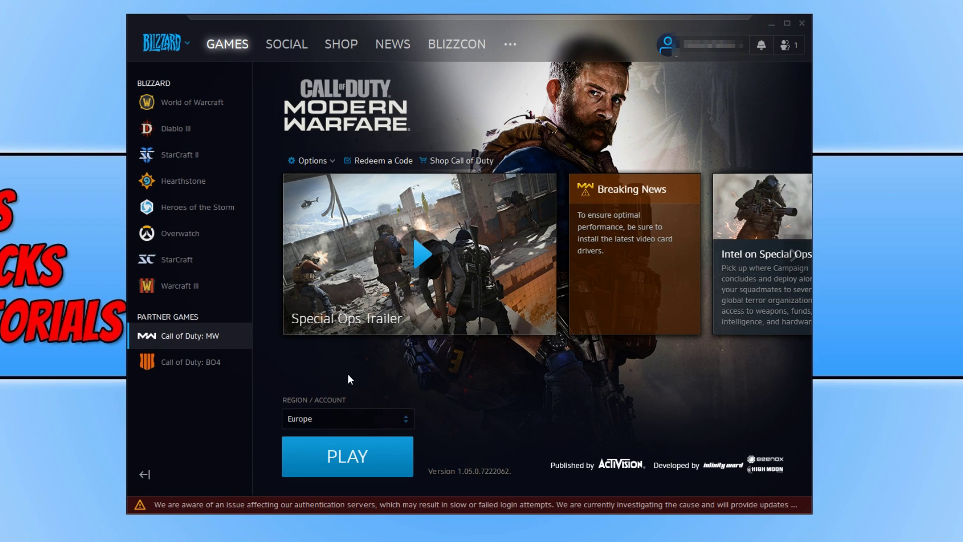
Step: Choose Scan and Repair from the Call of Duty: Modern Warfare Options menu in Battle.net
mouse_move(252, 541)
left_click(313, 161)
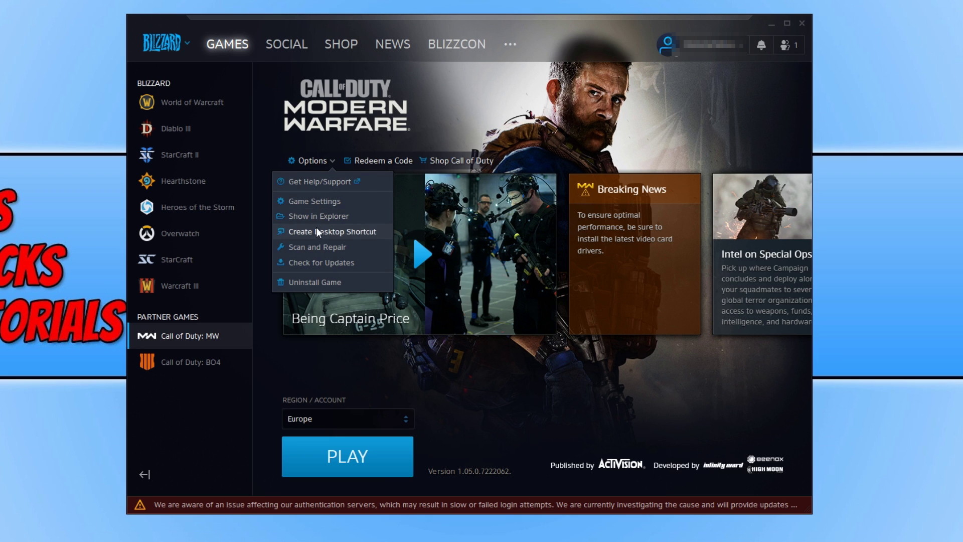
left_click(321, 248)
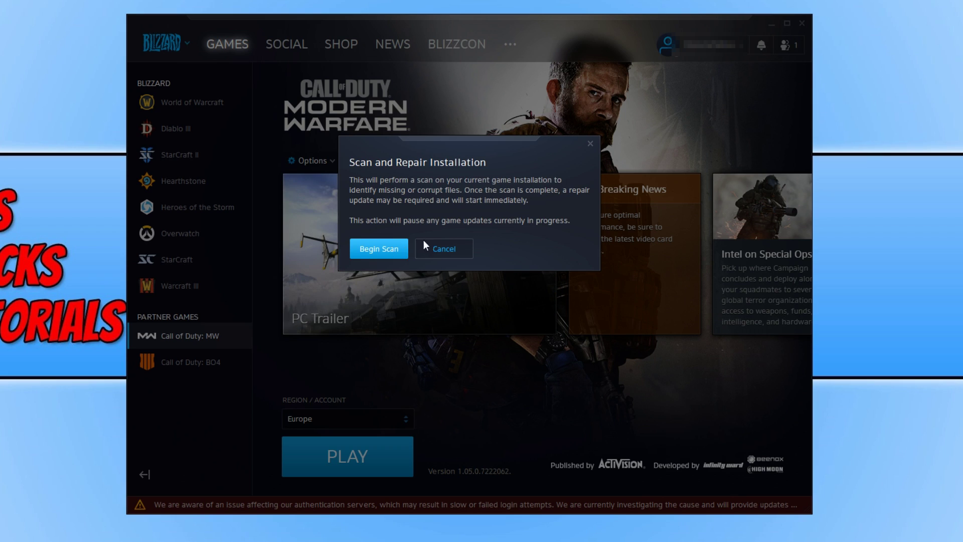
Step: Close the Scan and Repair prompt, run Check for Updates from Options, then dismiss the Options list
left_click(450, 250)
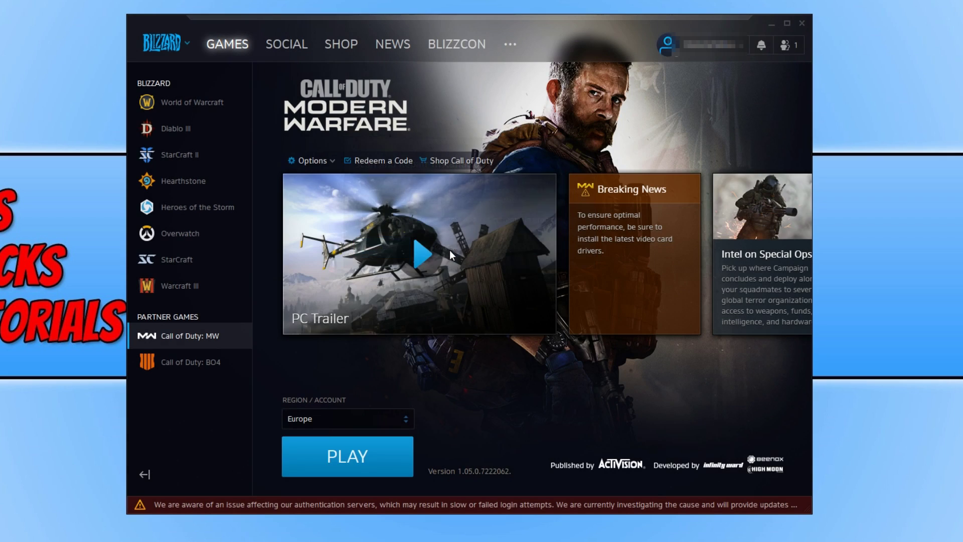
left_click(317, 160)
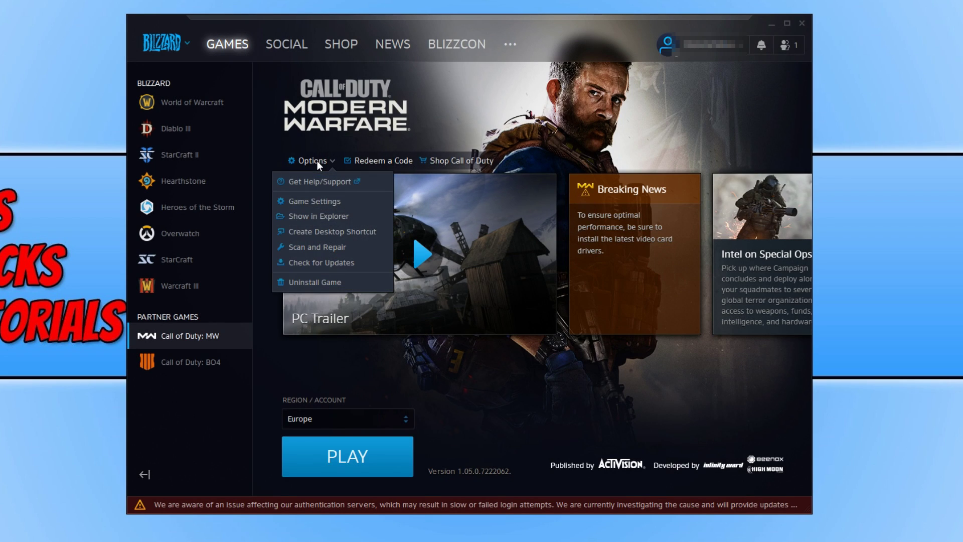
left_click(344, 263)
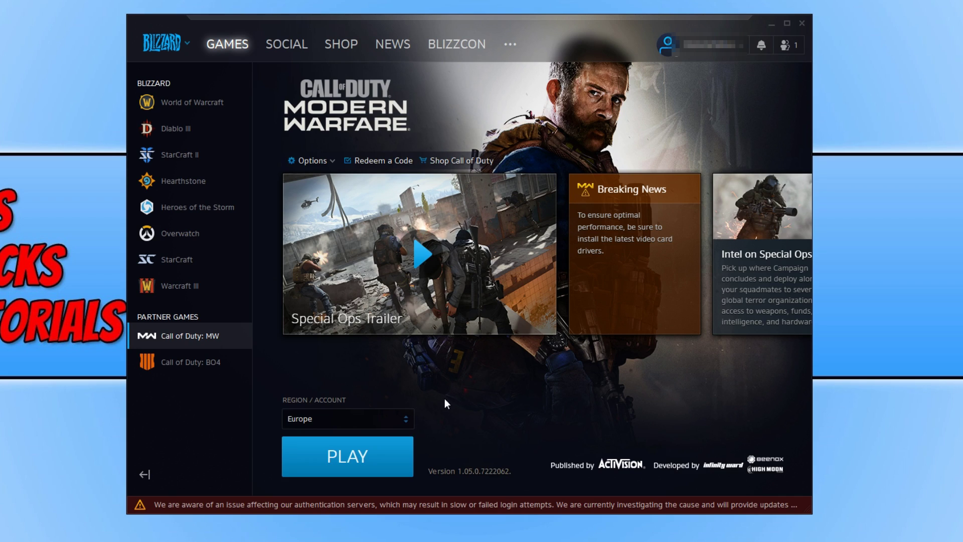
left_click(317, 160)
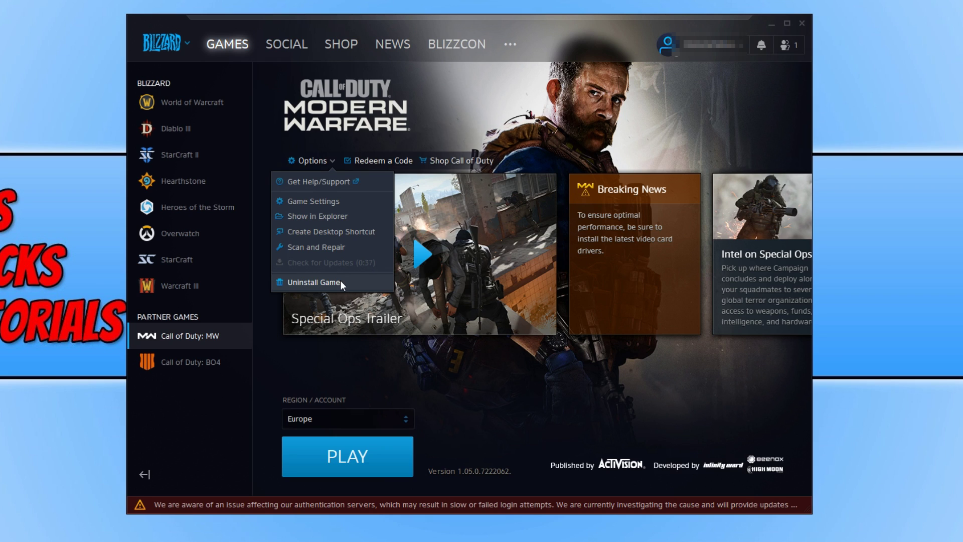
left_click(313, 282)
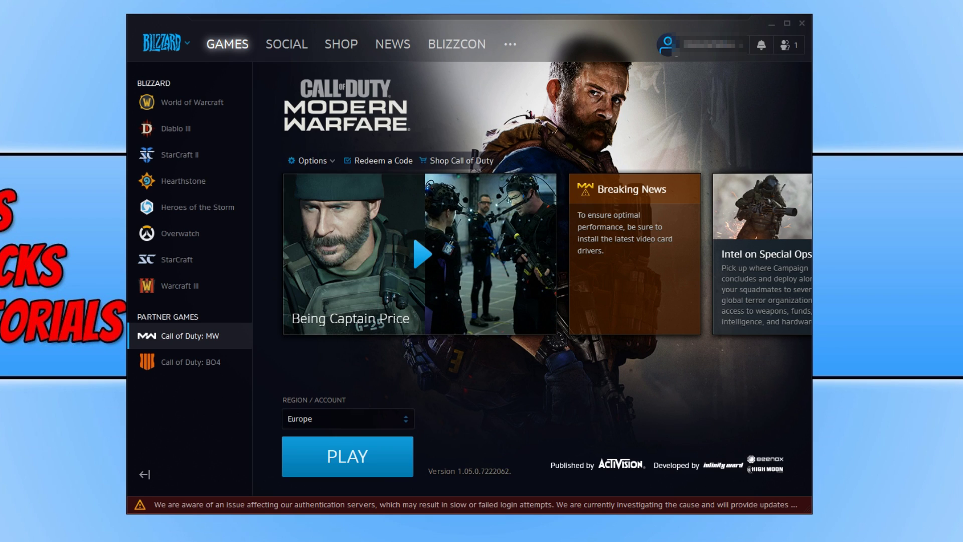